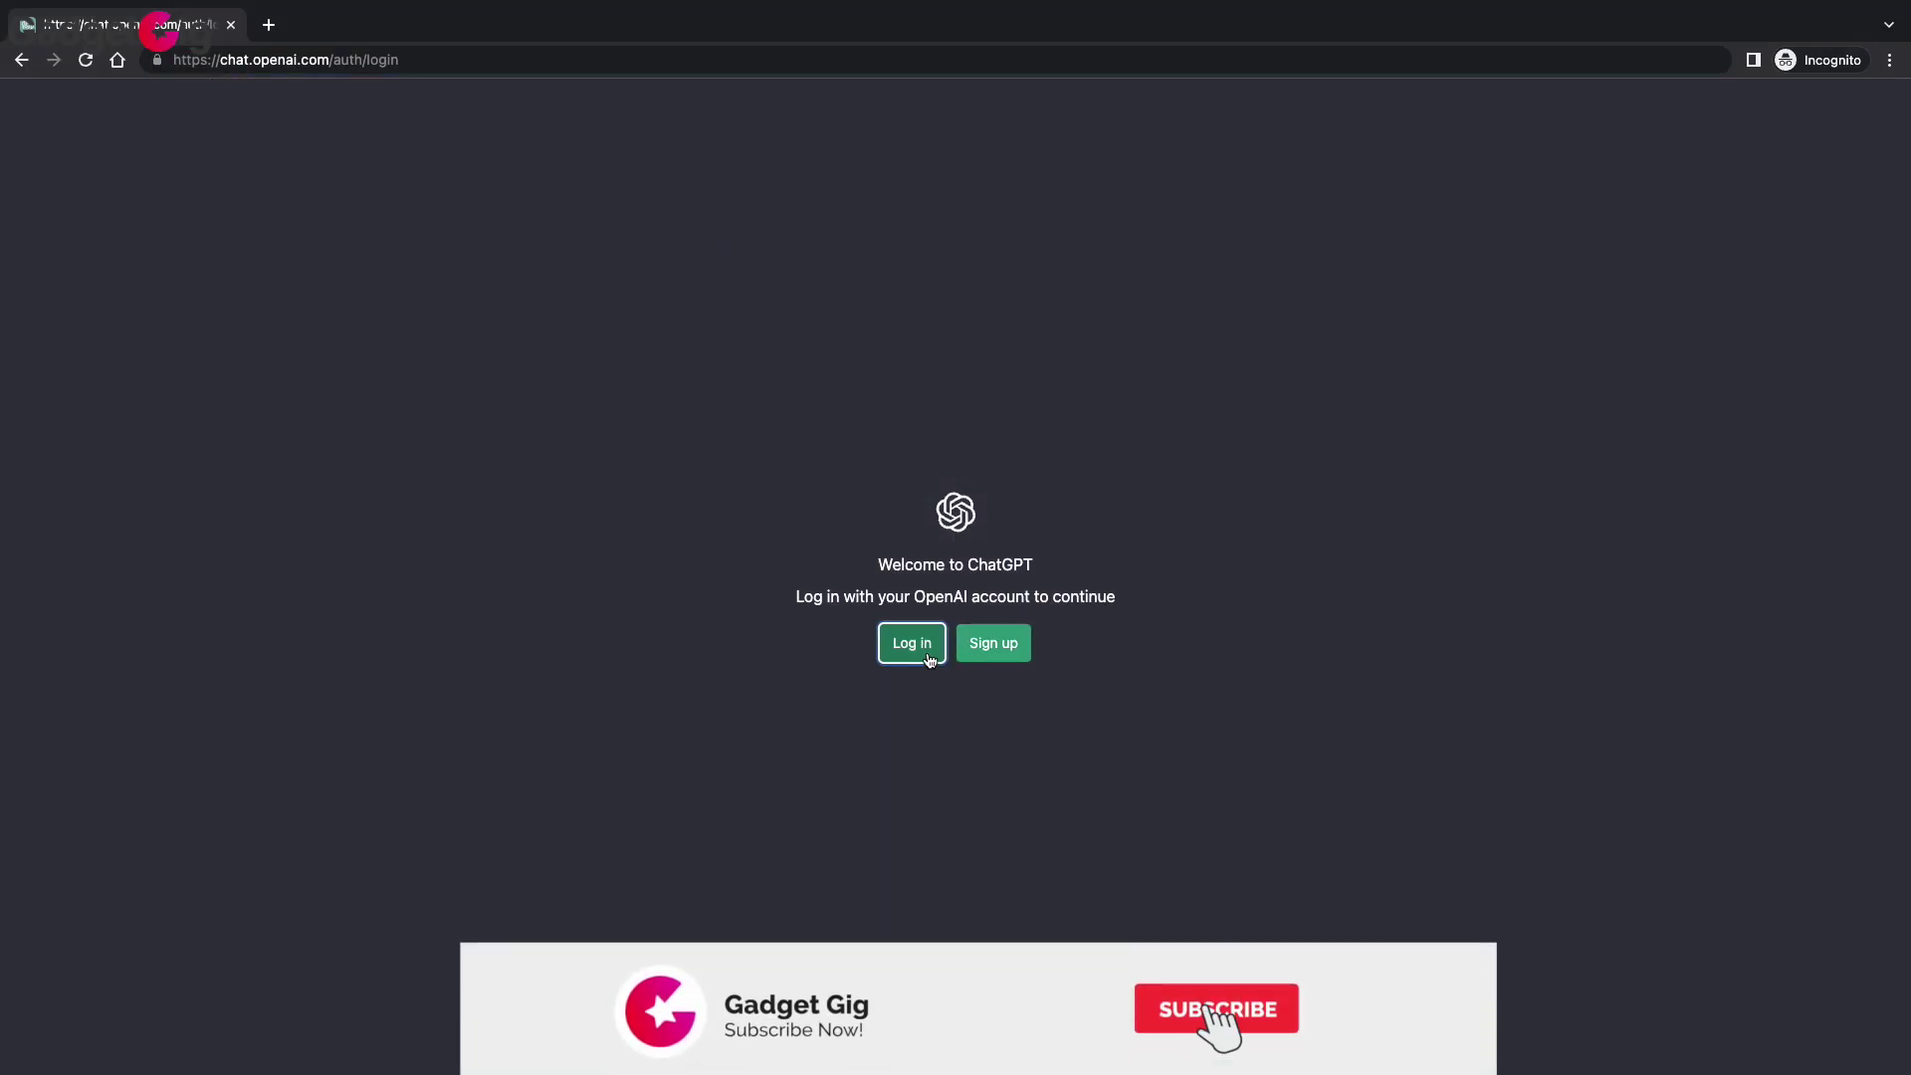
Step: Log in to ChatGPT and ask 'What is 232323 + 4334343', getting 4557566
left_click(913, 642)
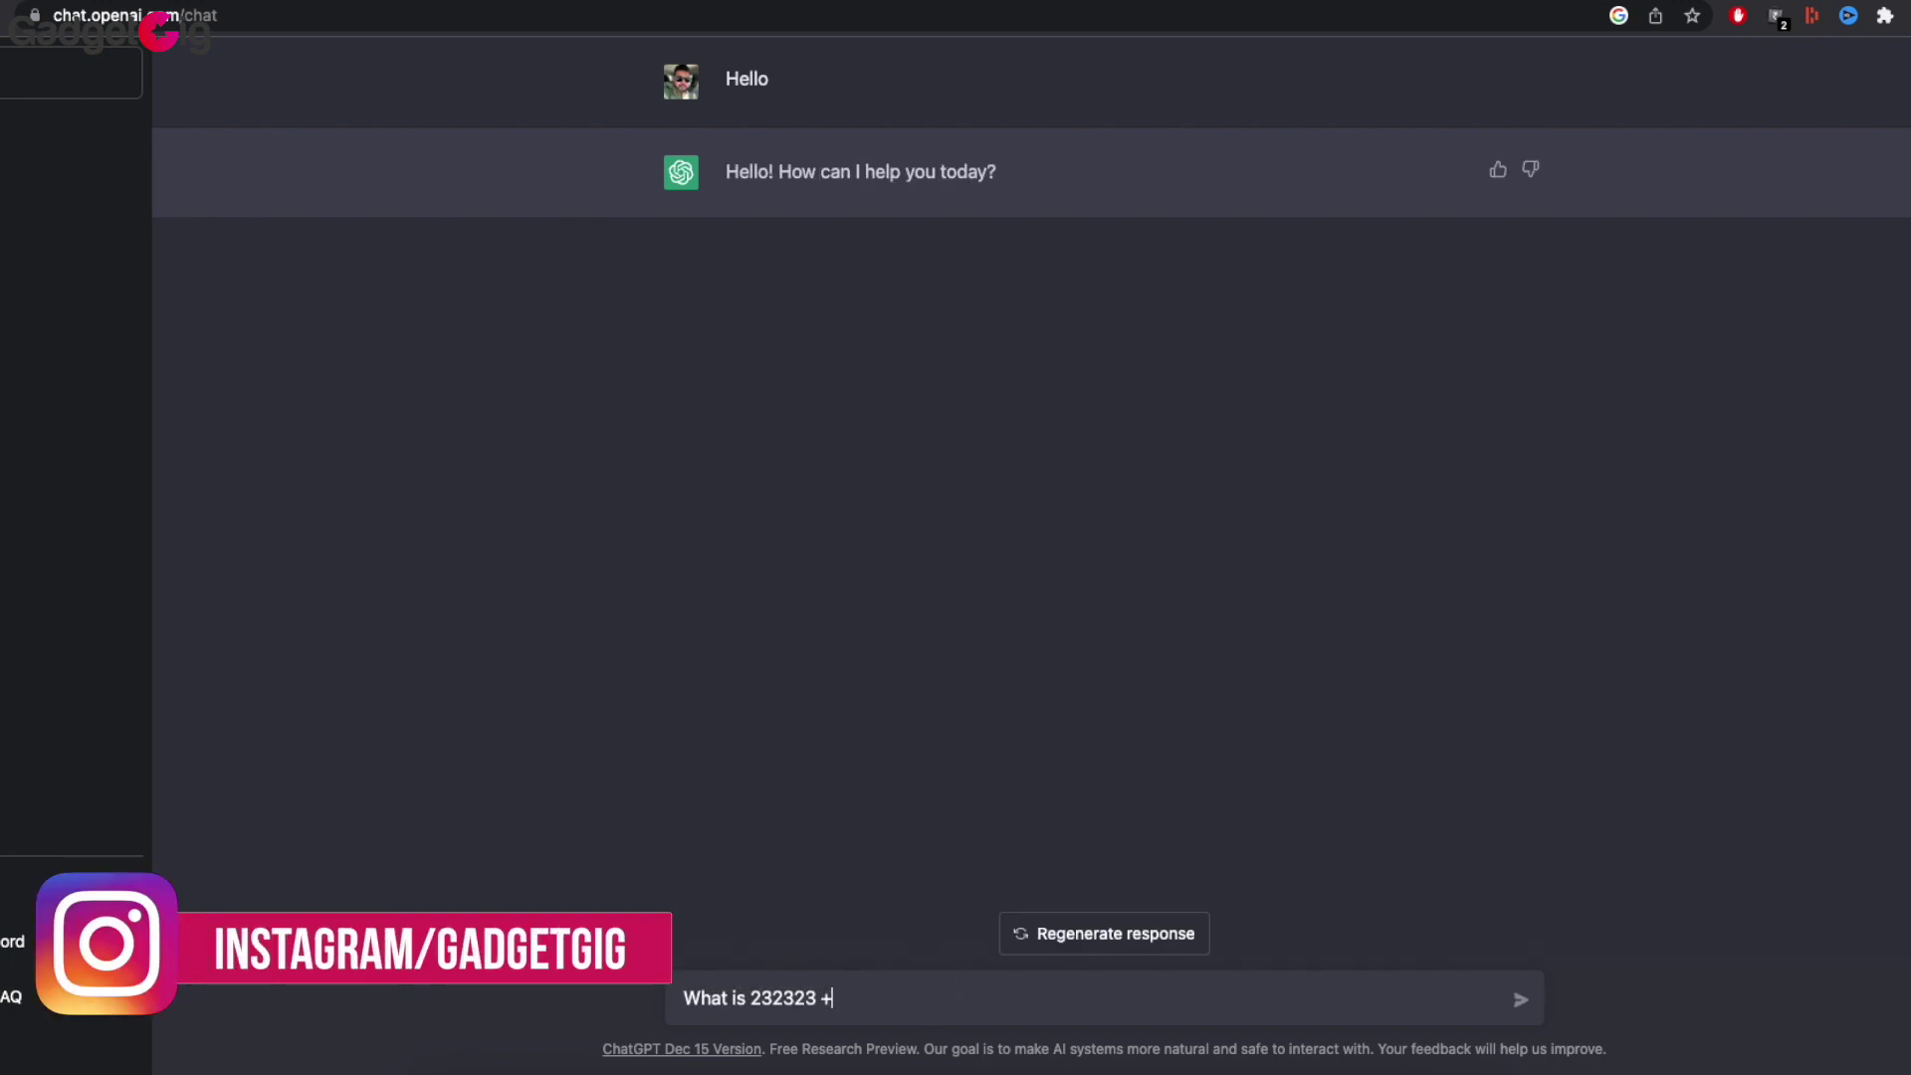
type("34343")
key("Return")
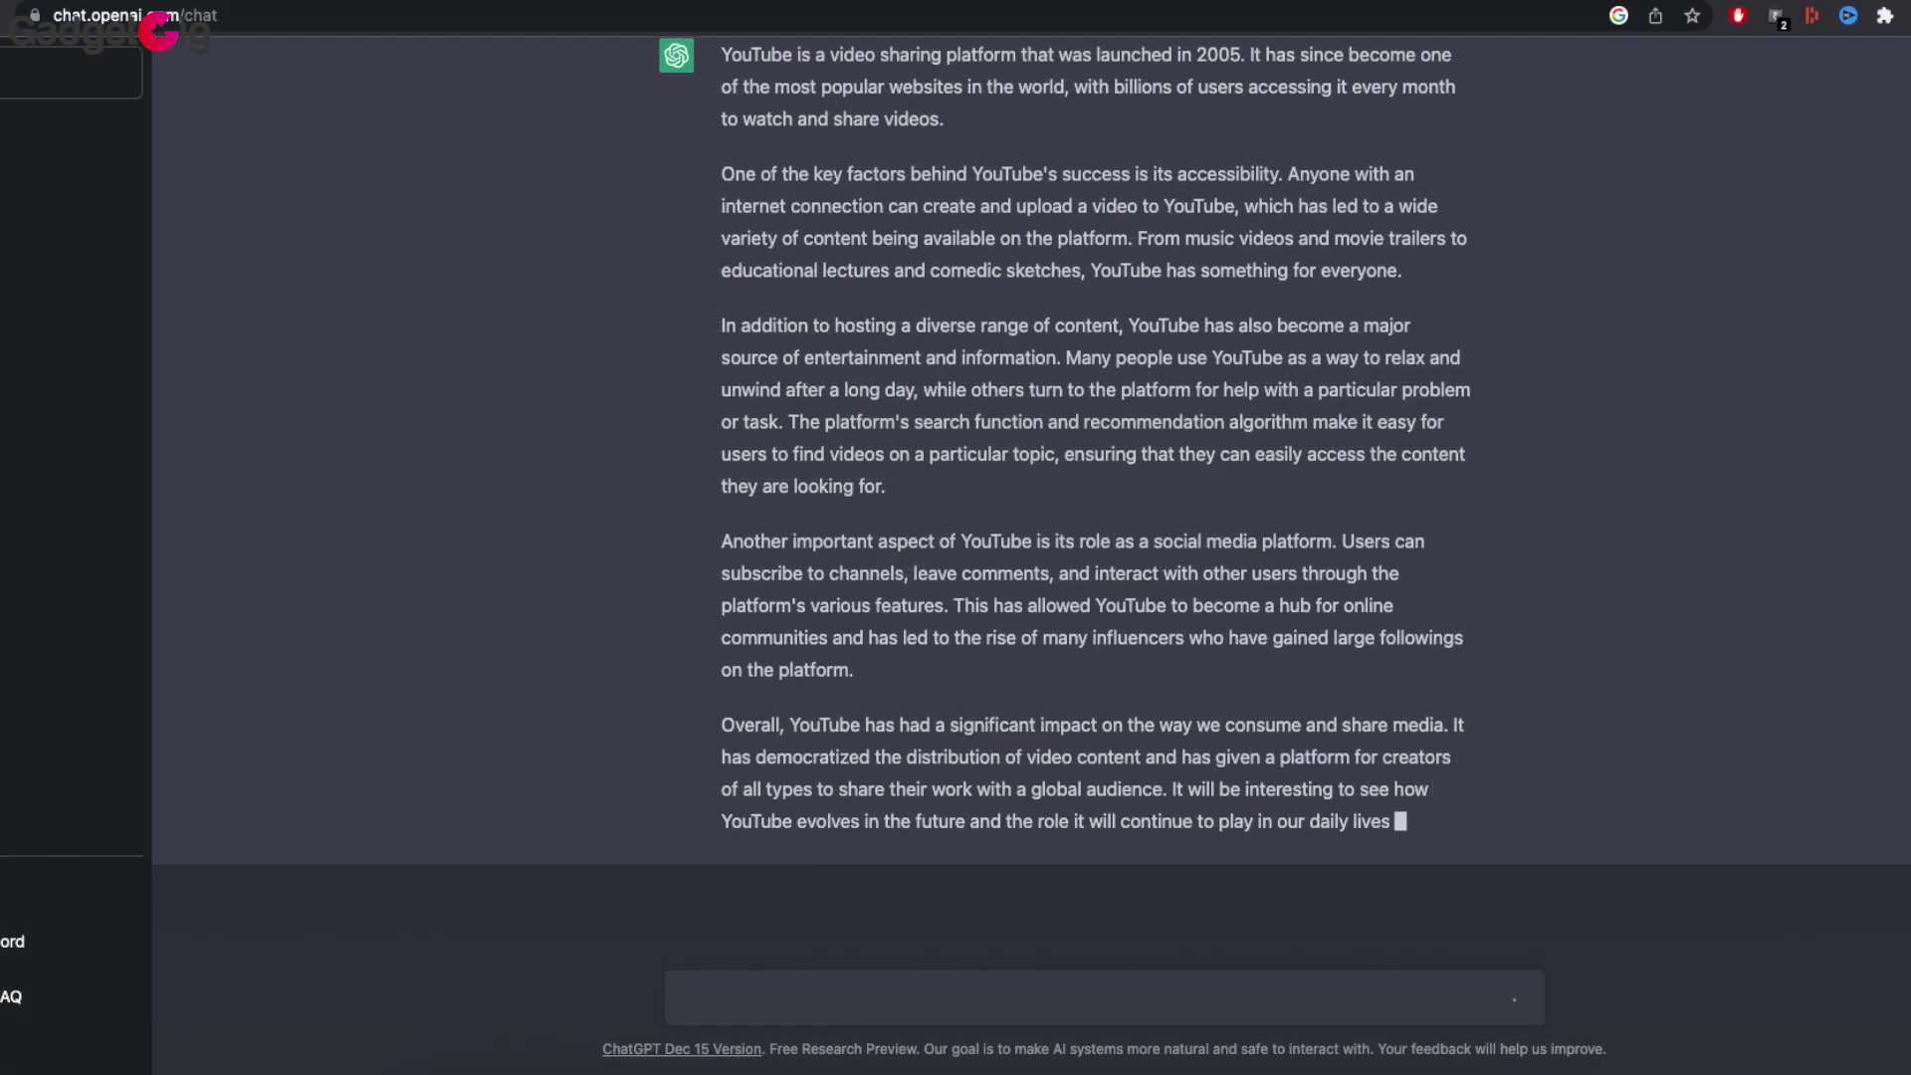
type("Help me with the recipe of Mojito")
Step: Send the Mojito recipe request, then ask 'Can you write in Hindi'
key("Return")
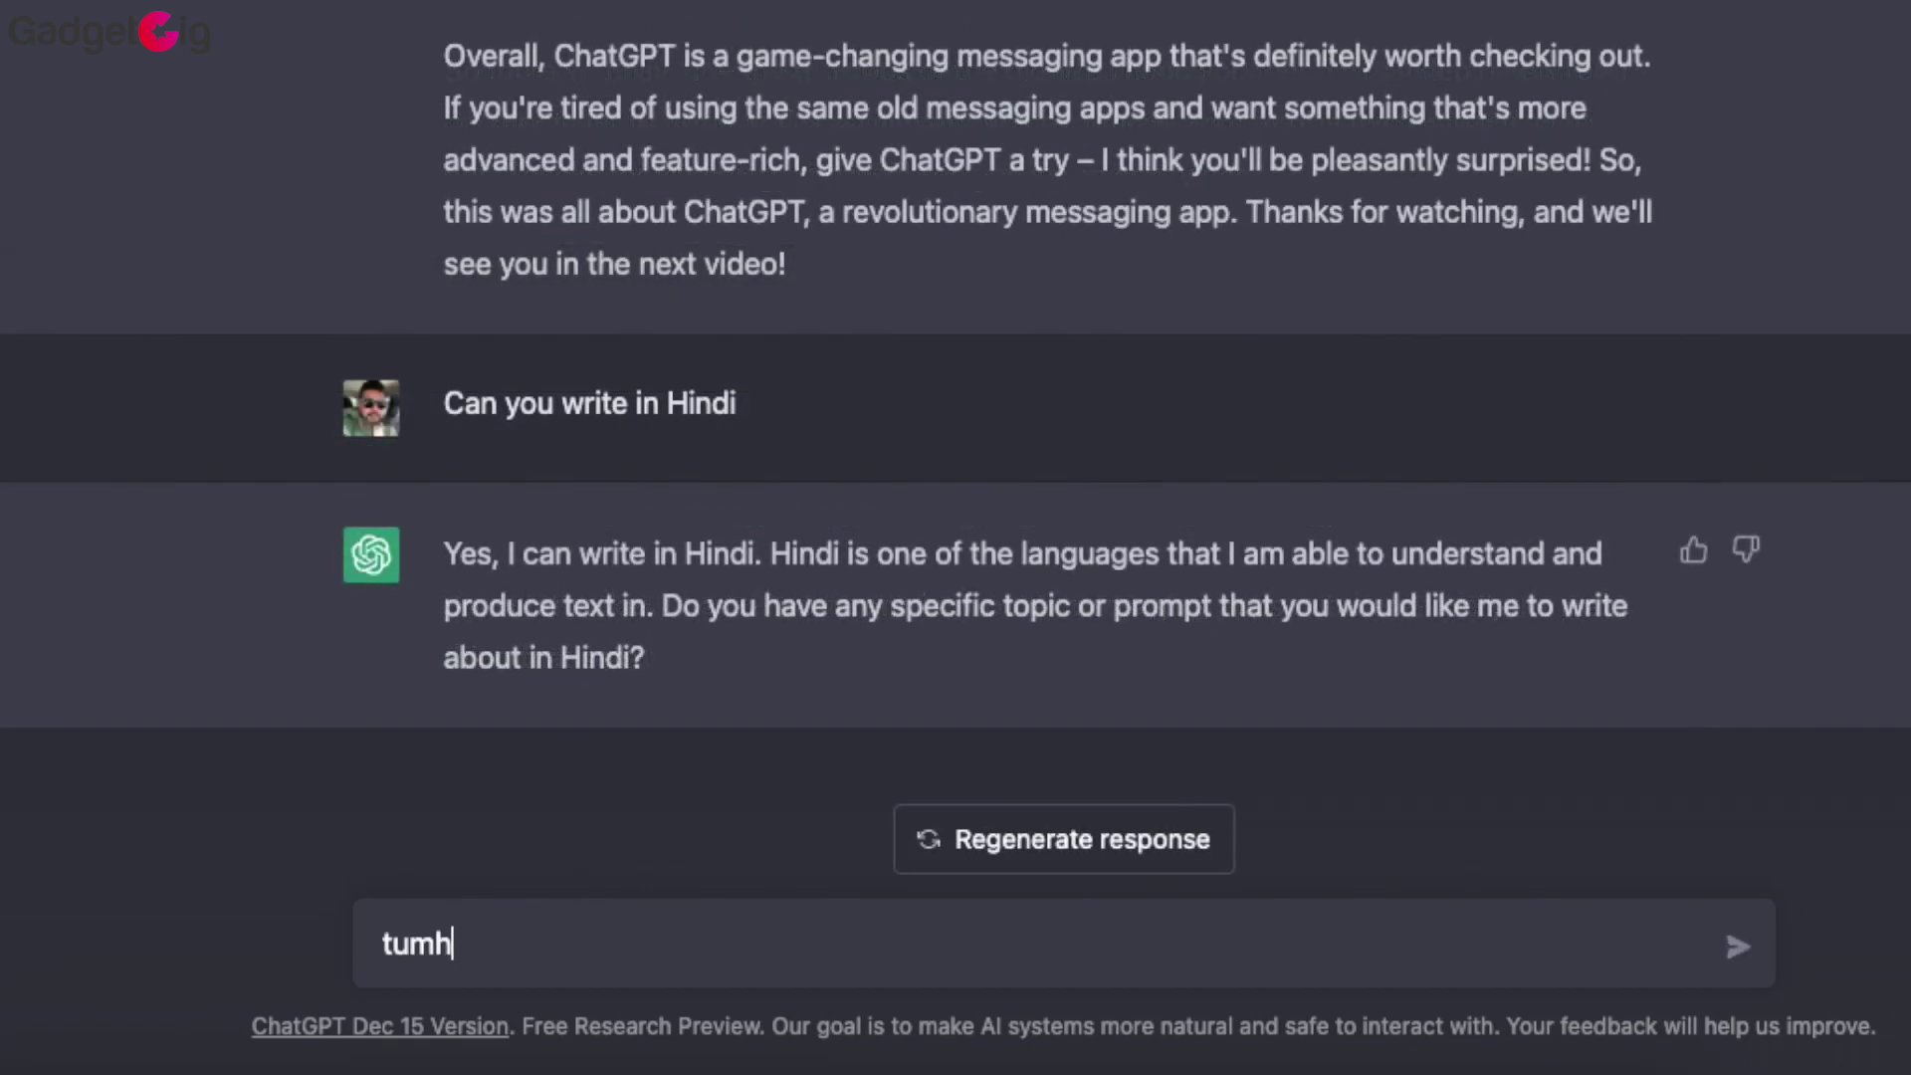
type("ai")
Step: Send 'tumhara naam kya hai', then run ChatGPT's C++ addition code in Programiz
key("Return")
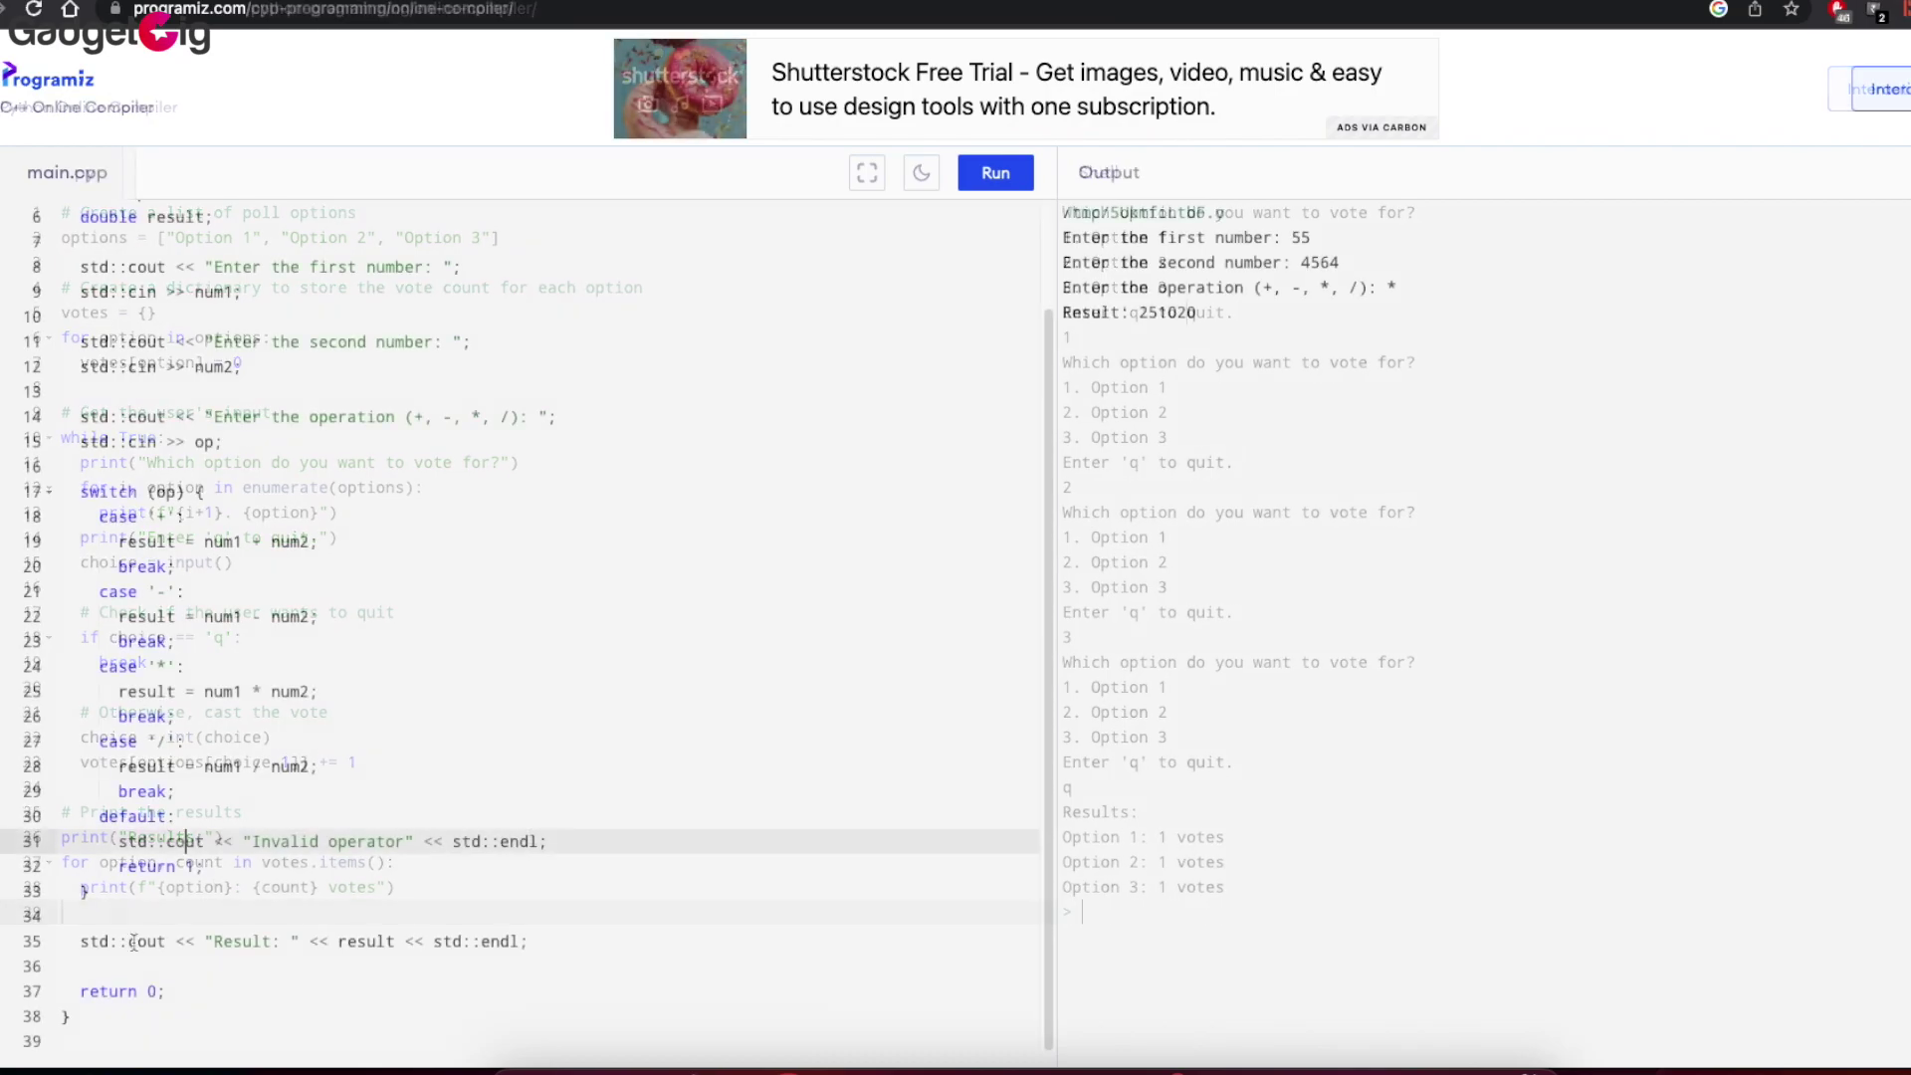
Step: Delete the switch statement's closing brace after the 55 * 4564 run printed 251020
key("BackSpace")
left_click(101, 1021)
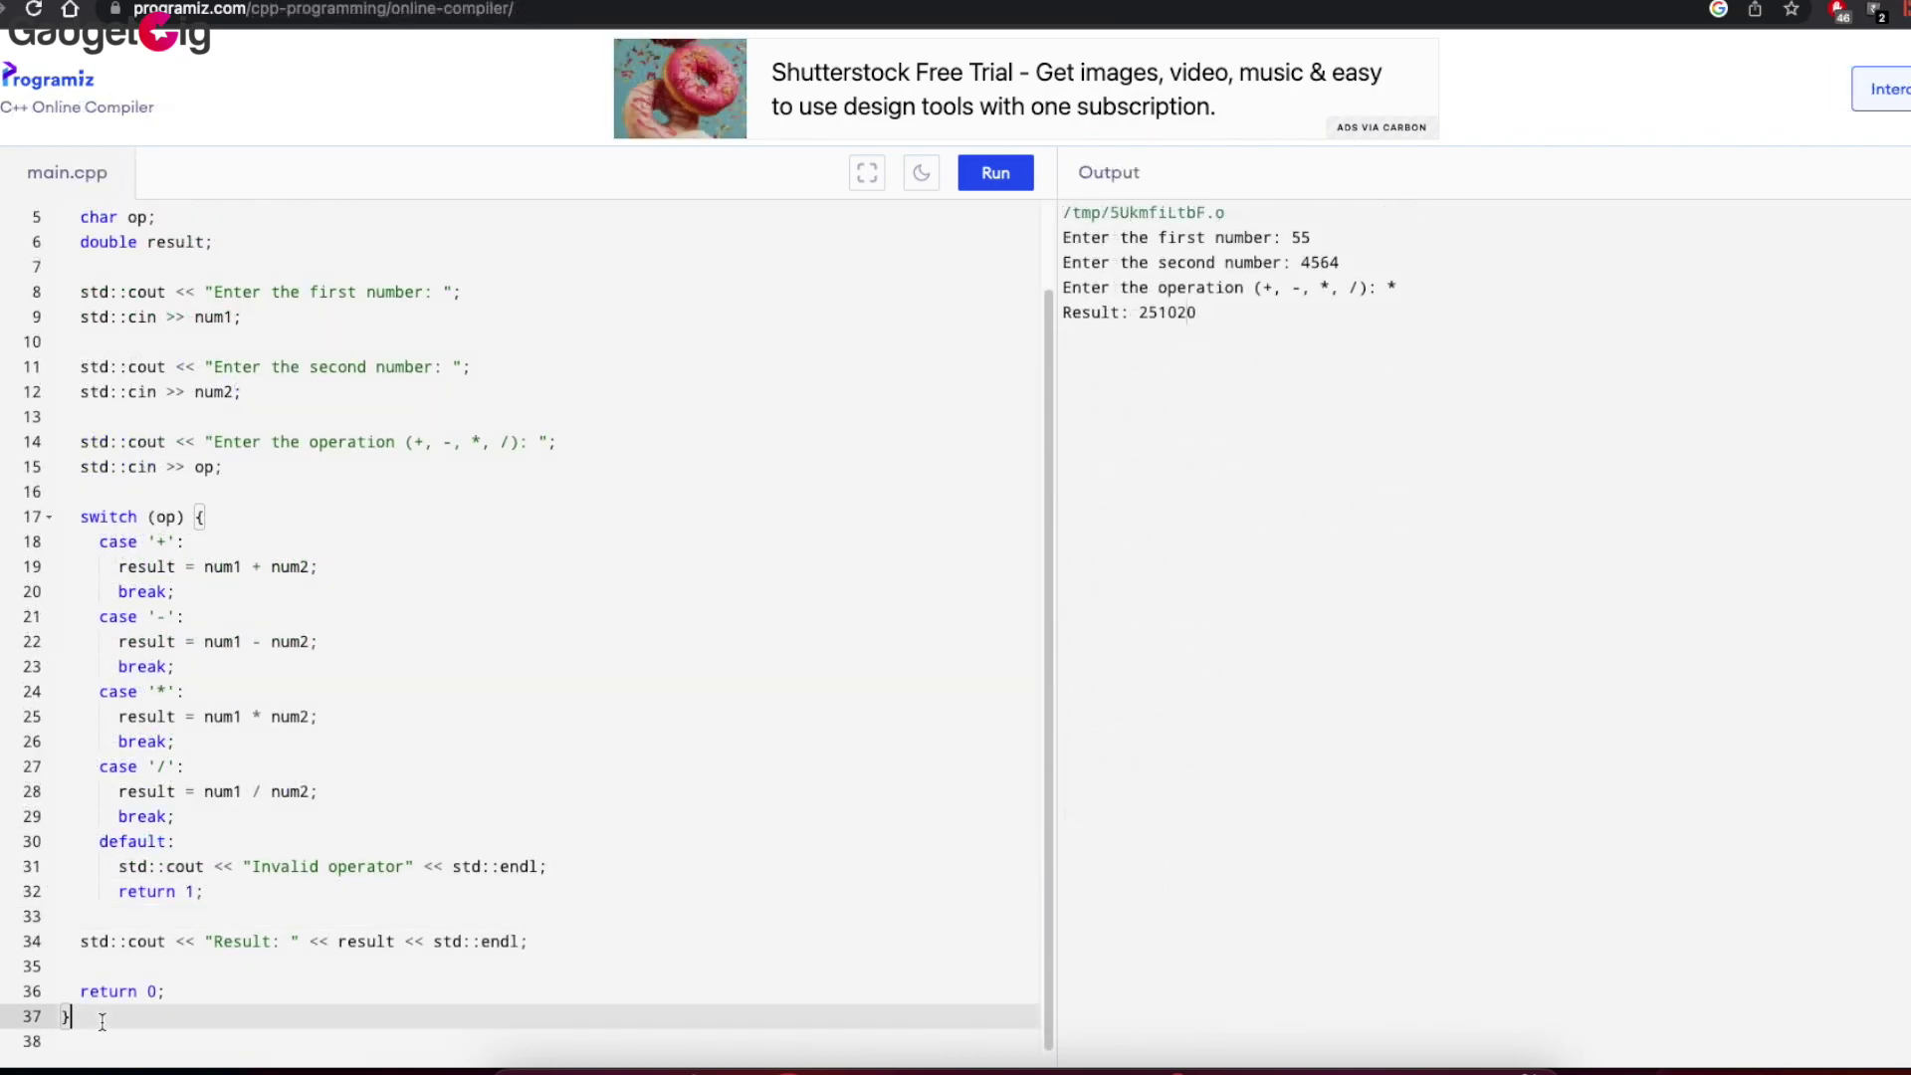
left_click_drag(109, 1017, 54, 211)
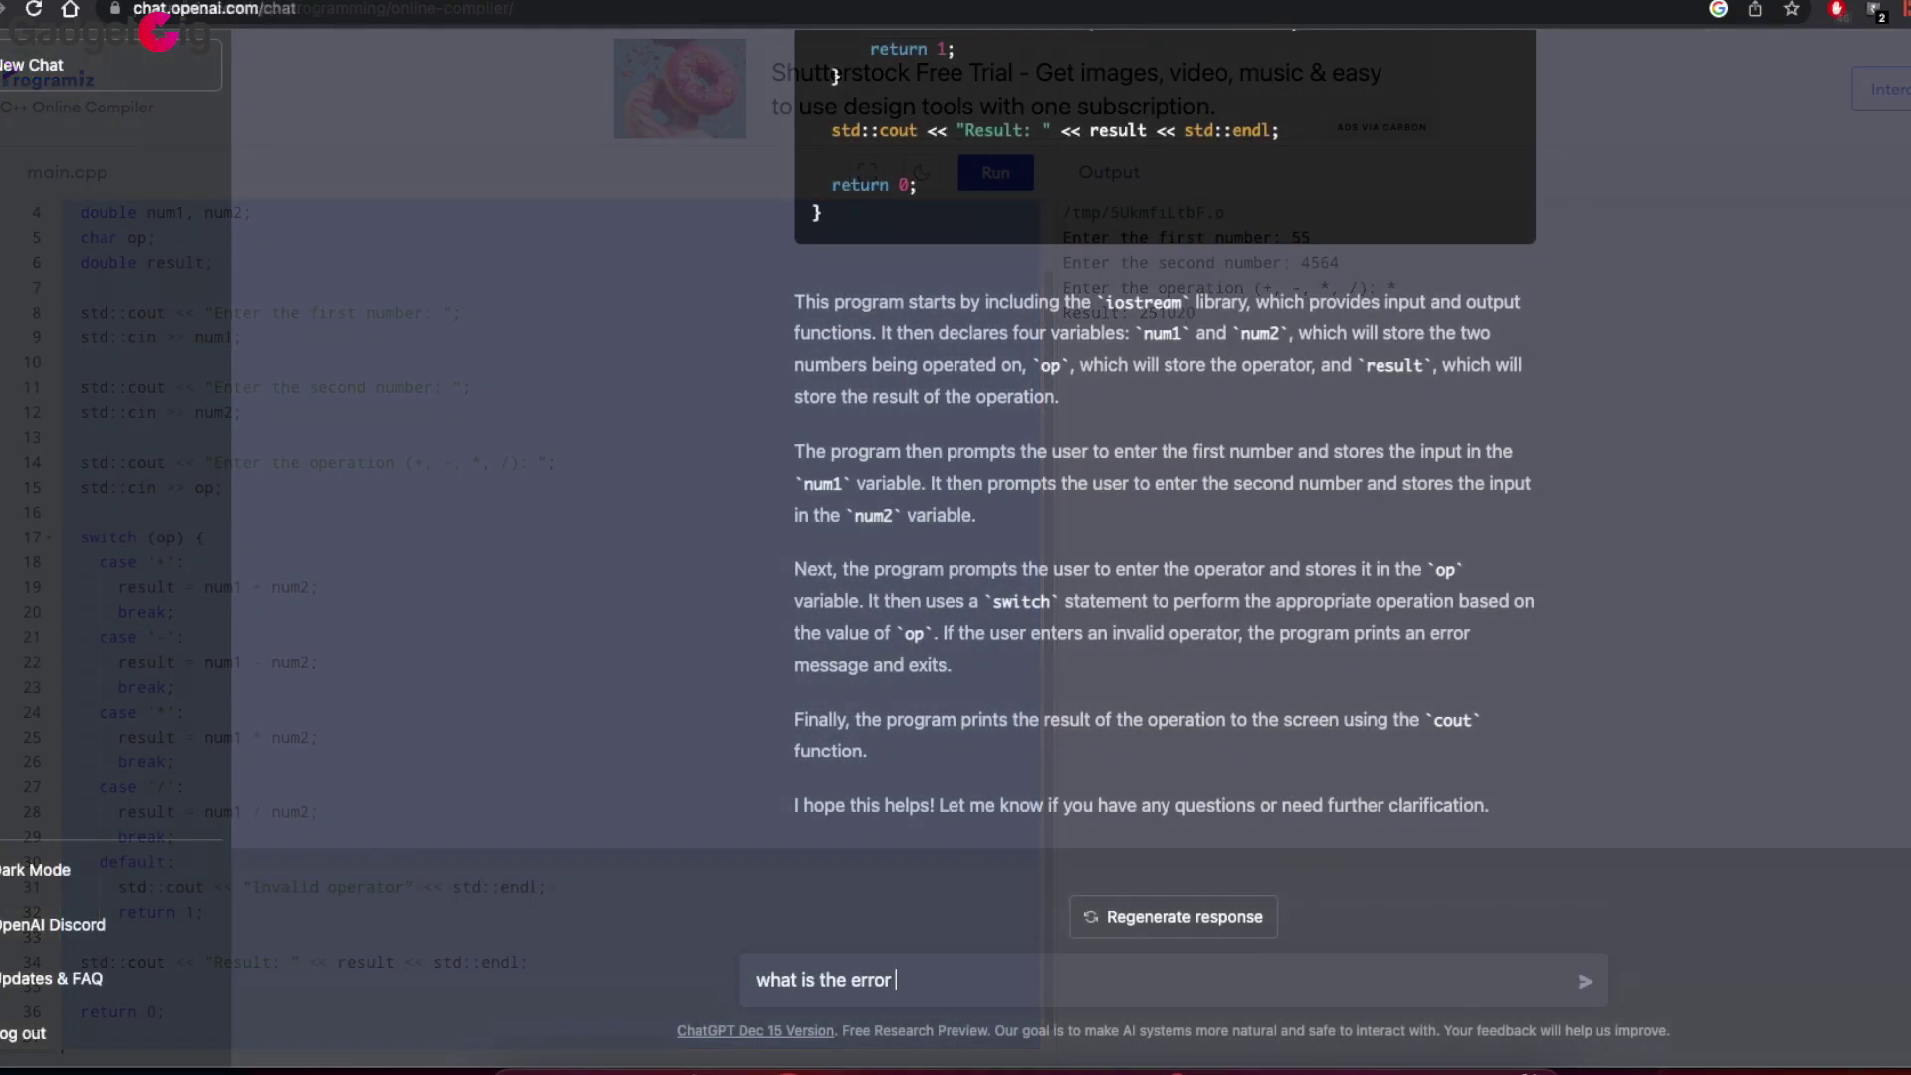
type("in below code :-")
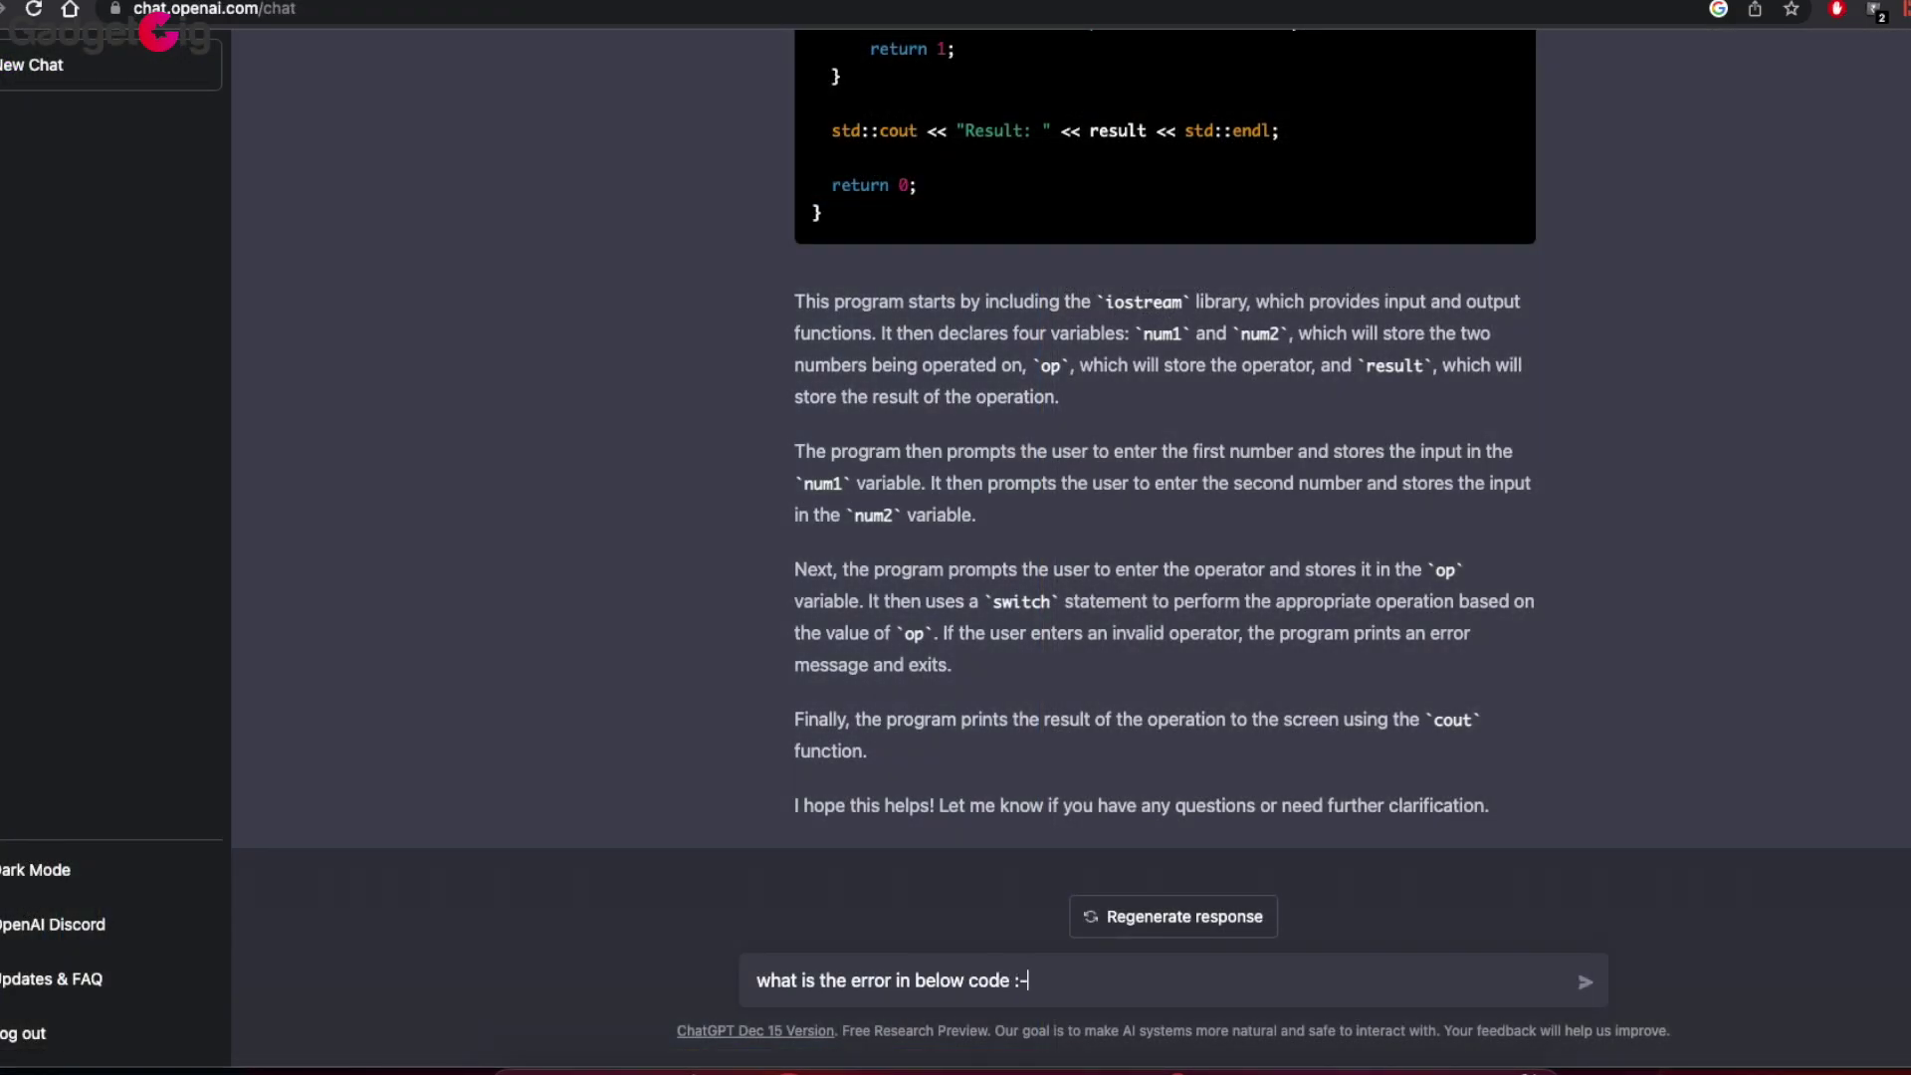
Step: Ask 'what is the error in below code :-' with the pasted code, and highlight the missing-brace line
key("shift+Return")
key("super+v")
key("Return")
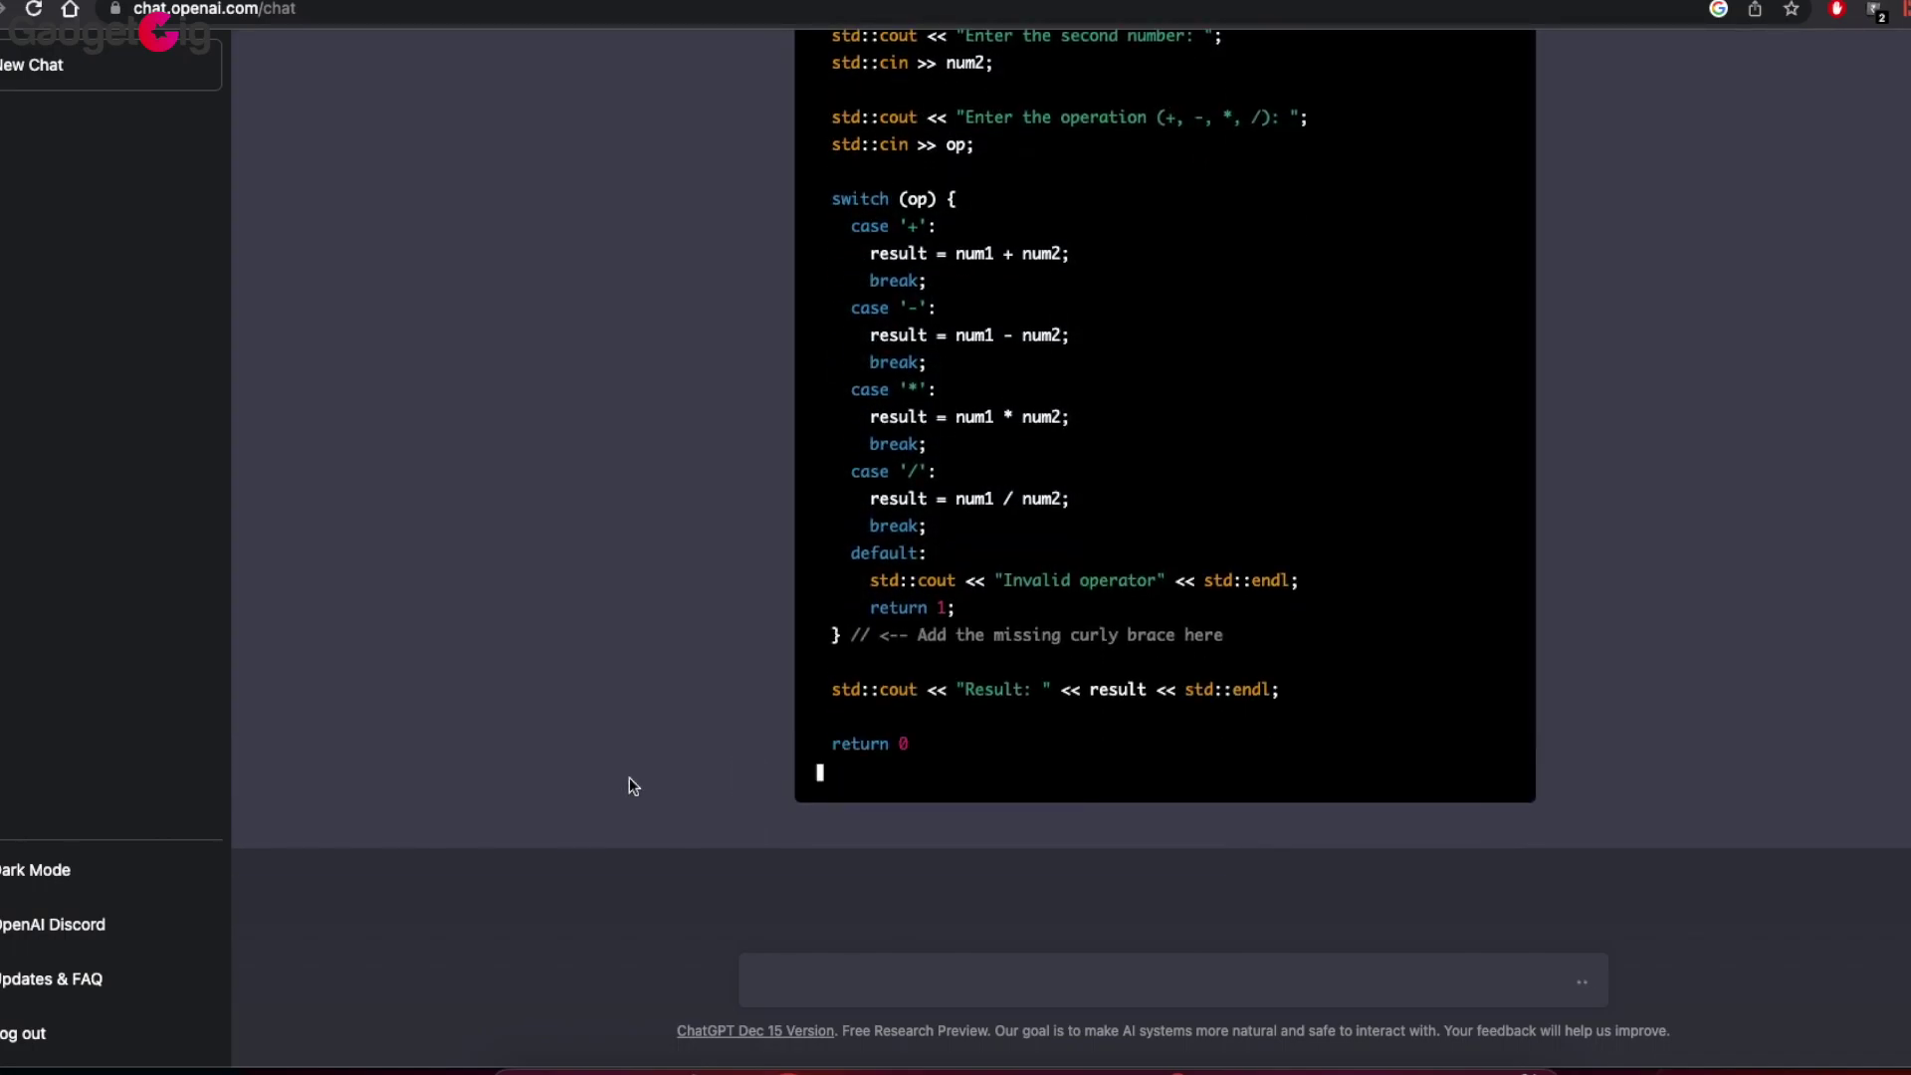
left_click_drag(1222, 580, 832, 580)
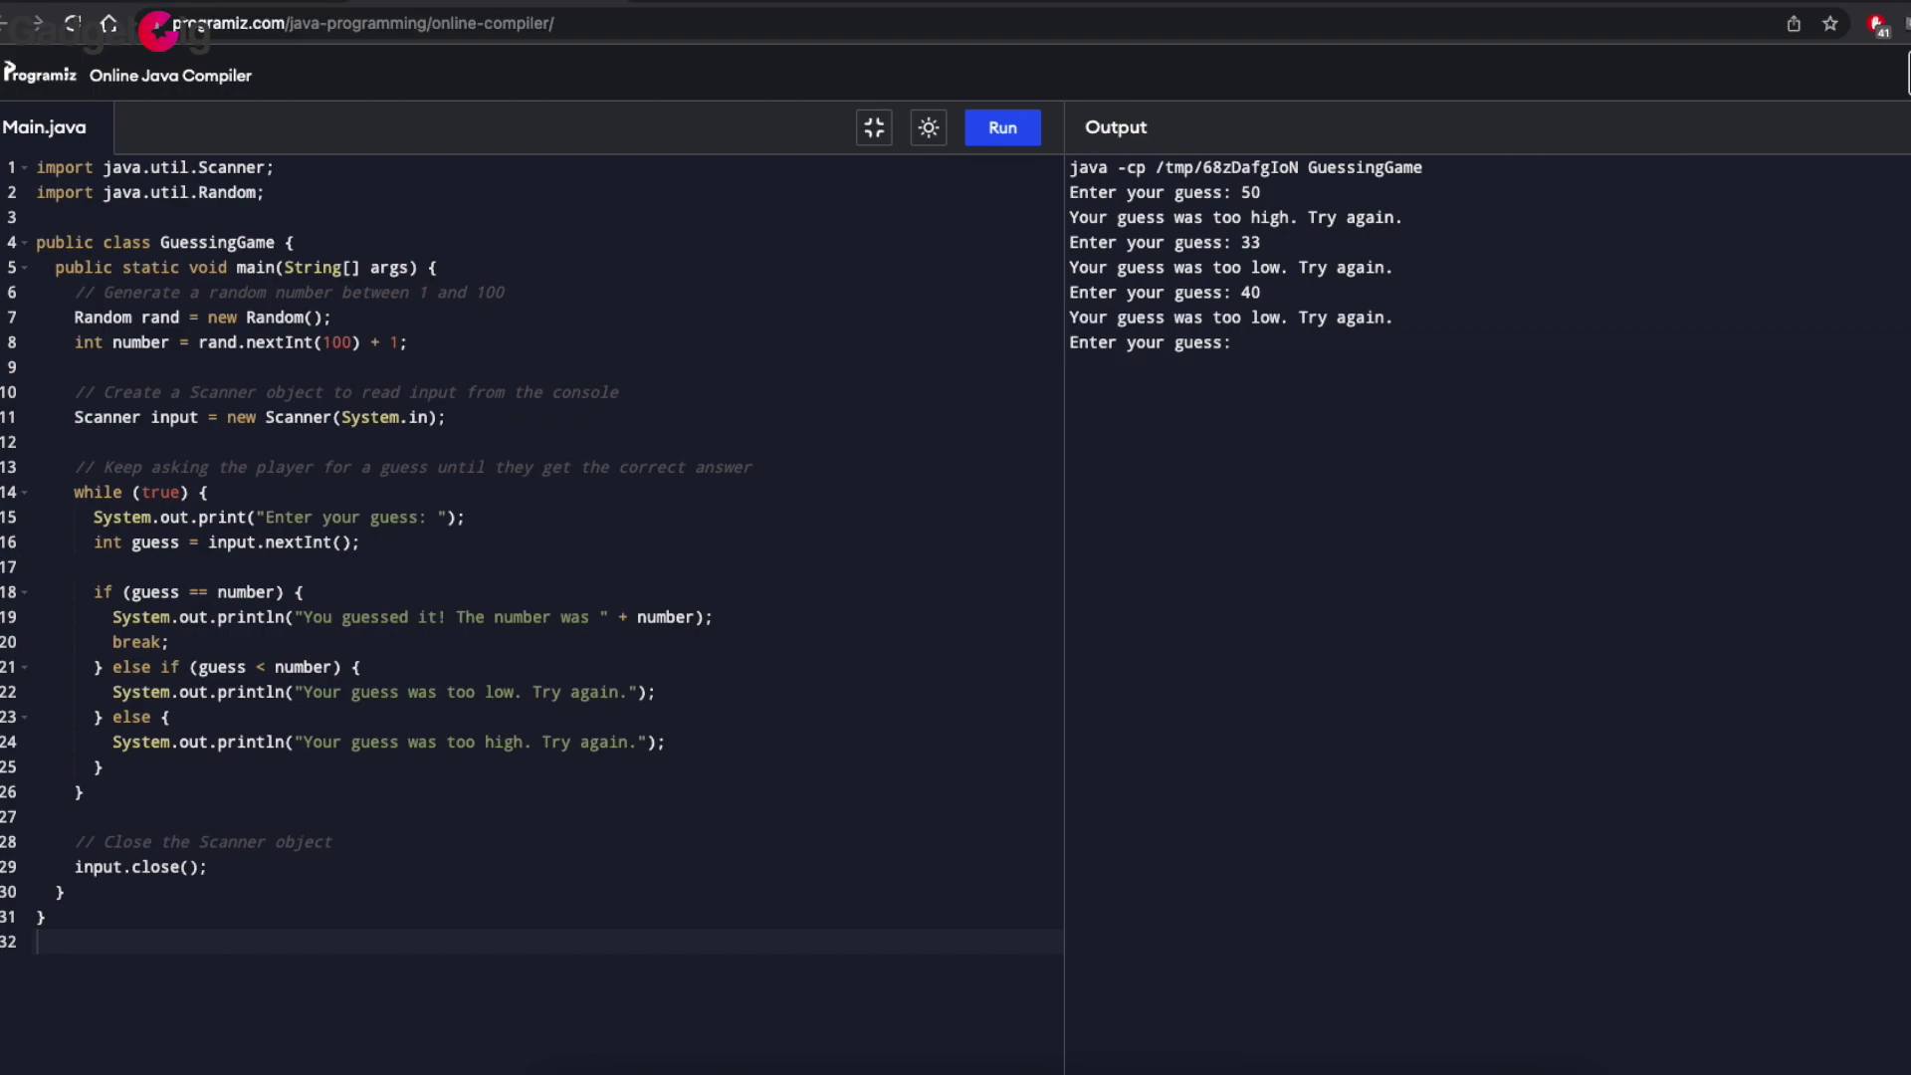
Step: Enter guesses 45 and 49 until the game reports the number was 48
key("Return")
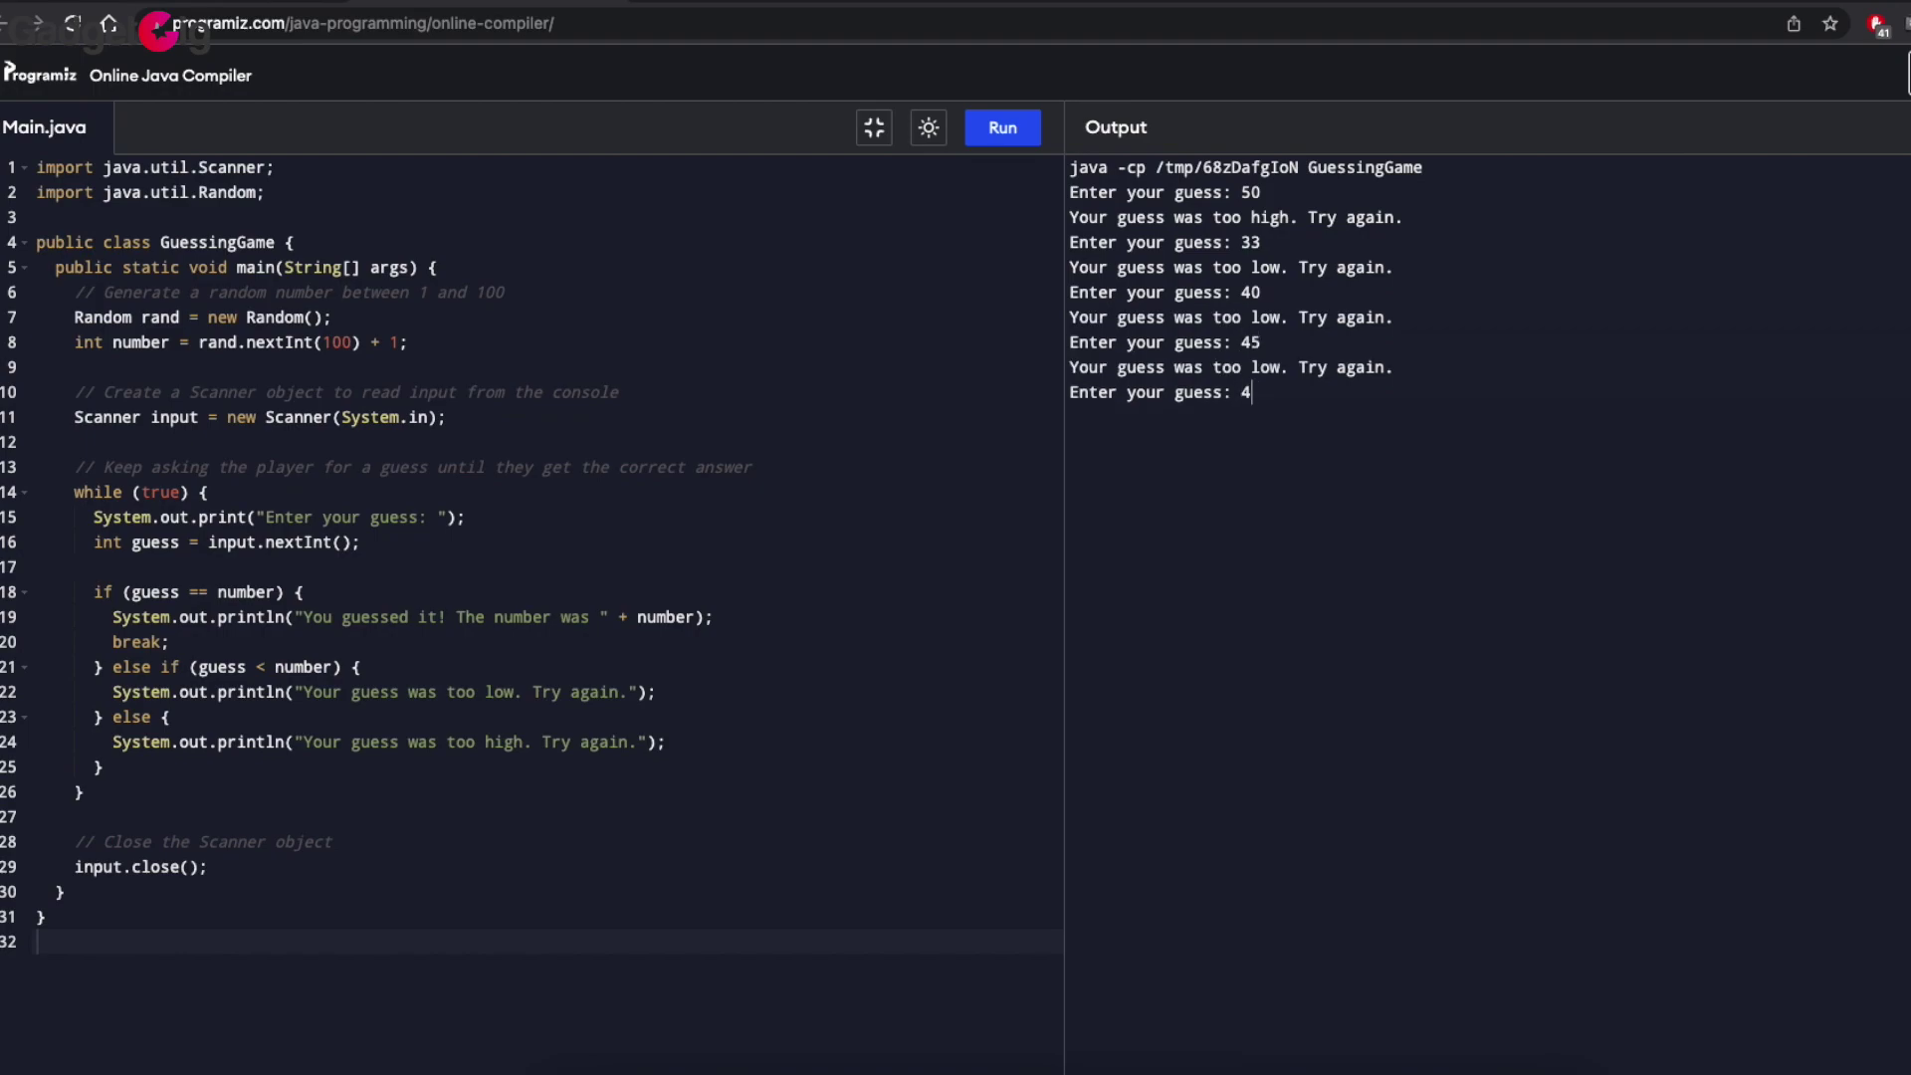
type("9")
key("Return")
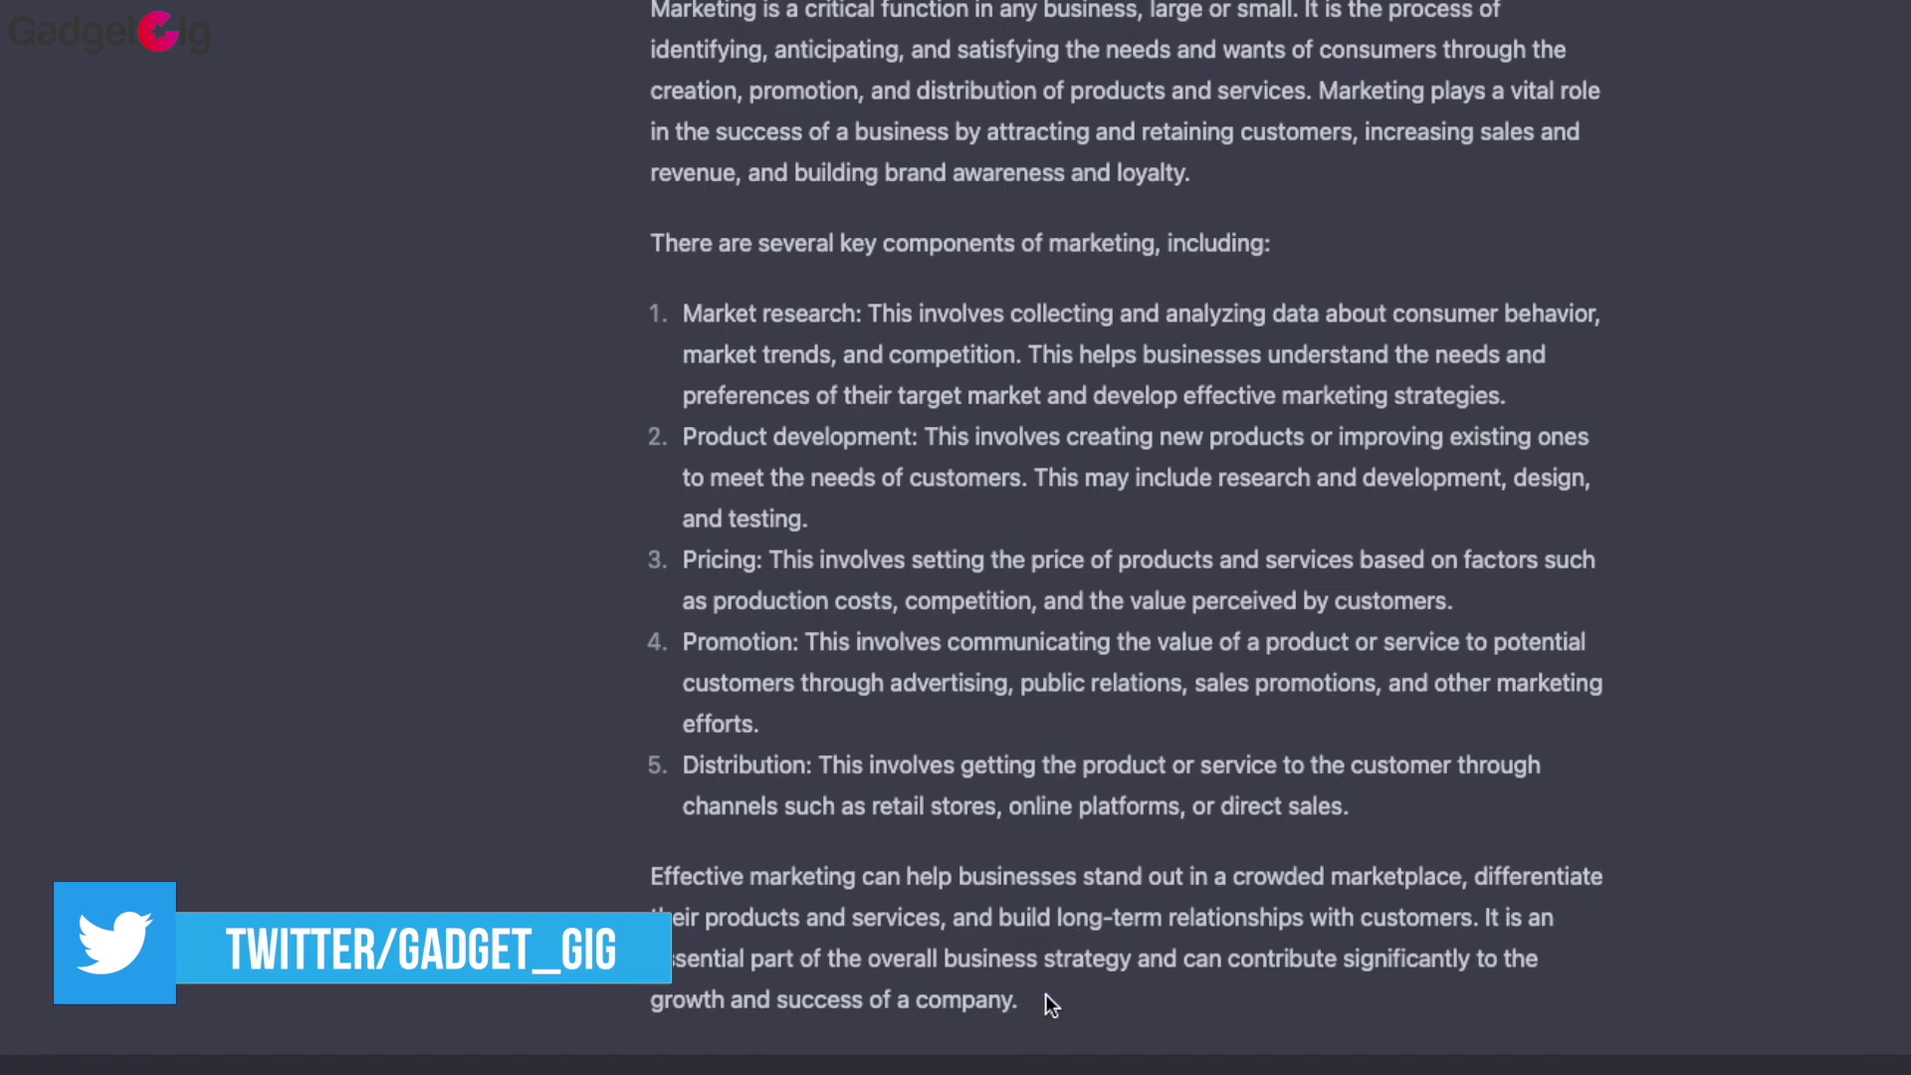
left_click_drag(1021, 999, 639, 410)
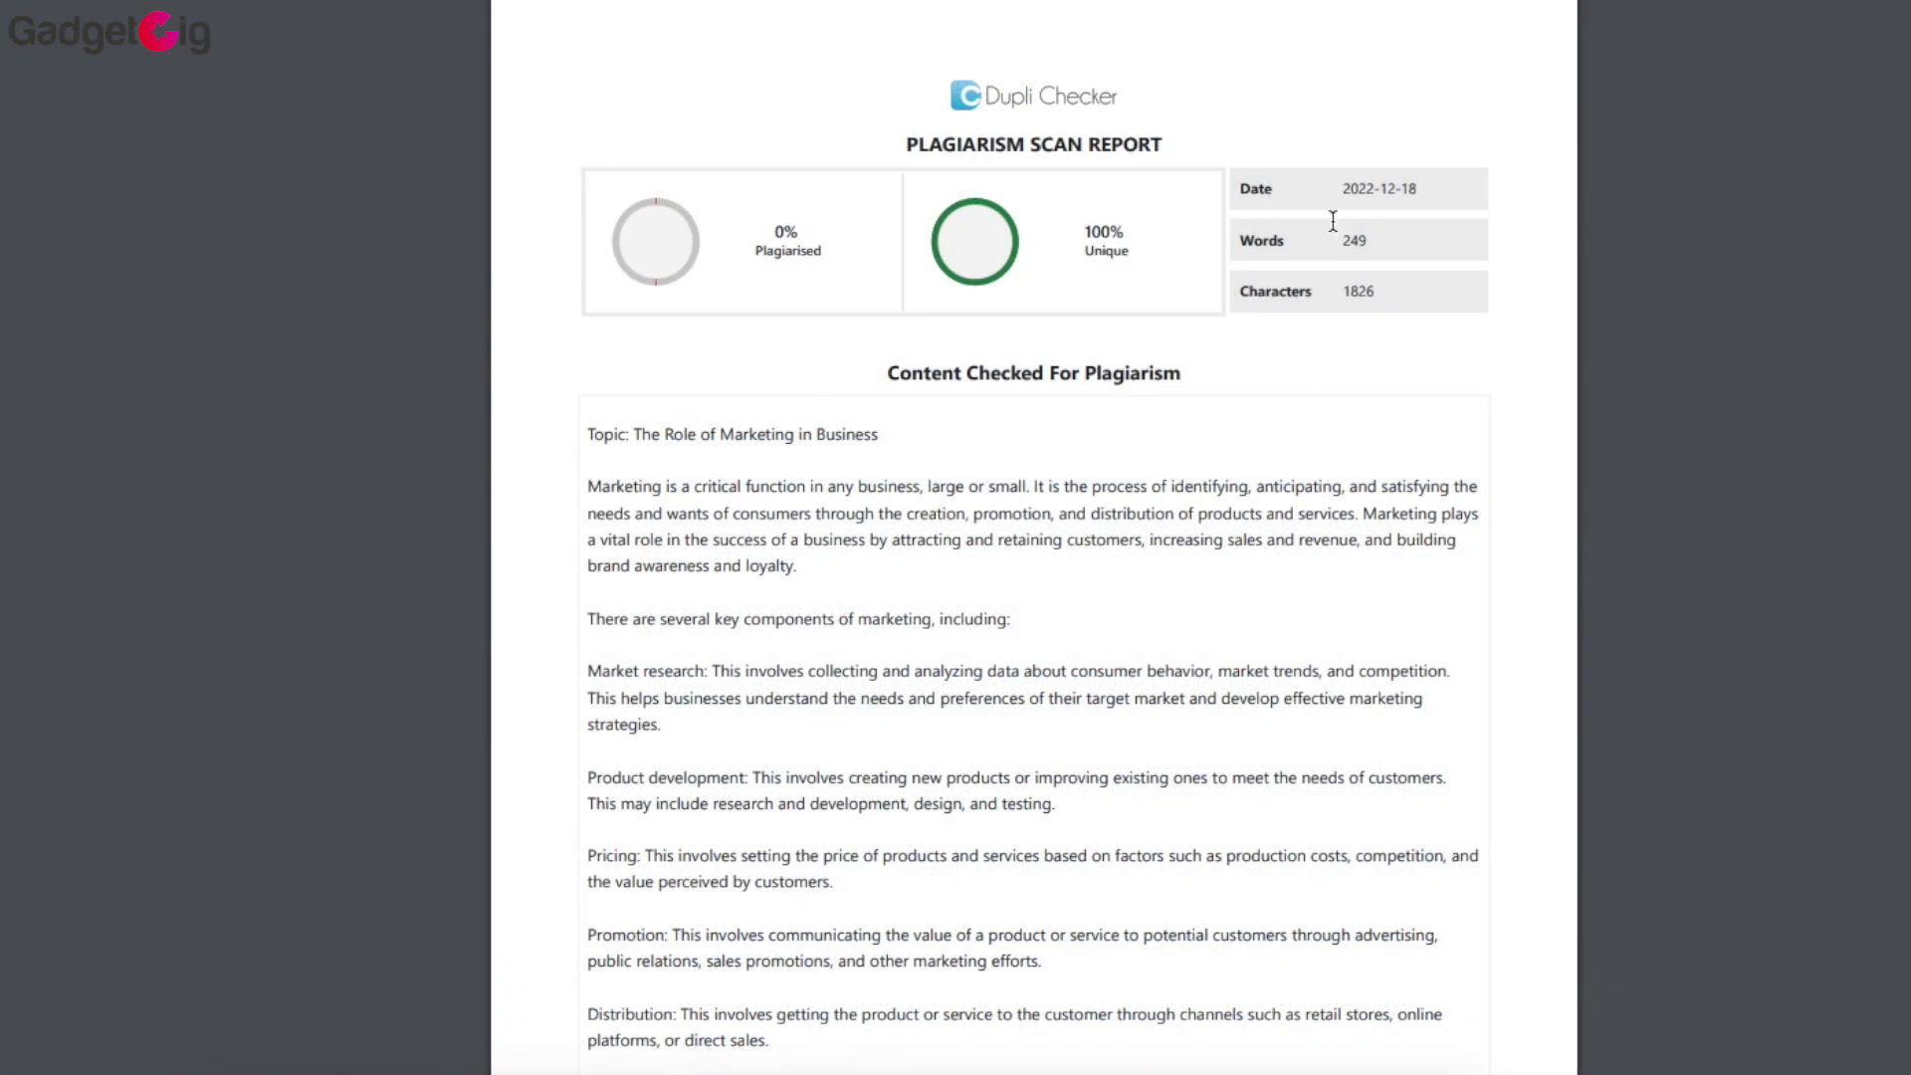